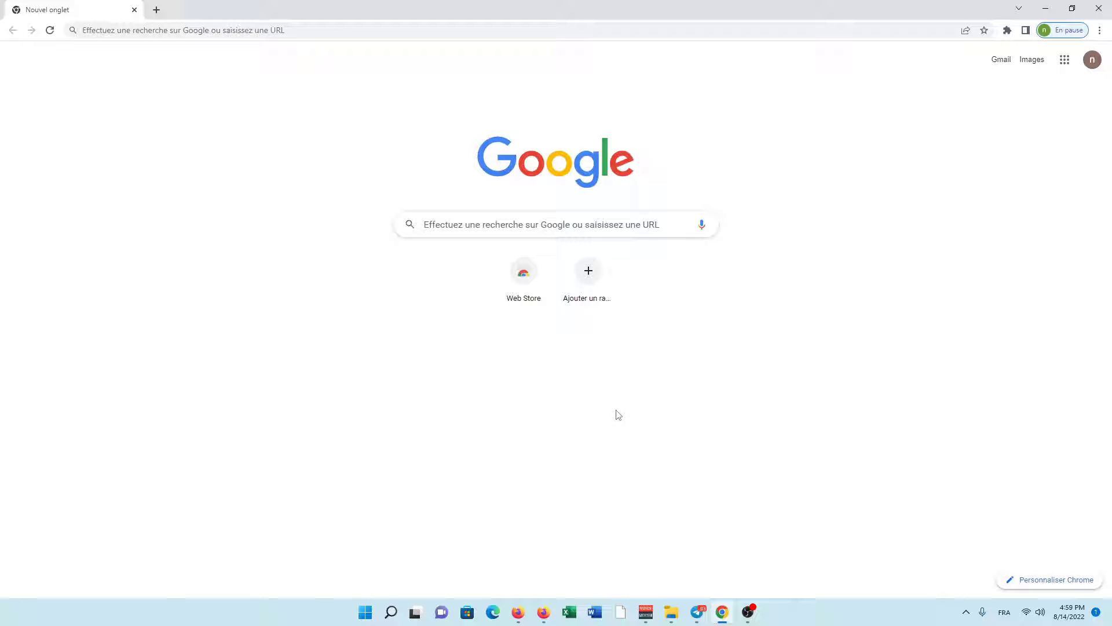
After briefly checking the Extensions menu, search Google for 'java test page'.
left_click(1007, 30)
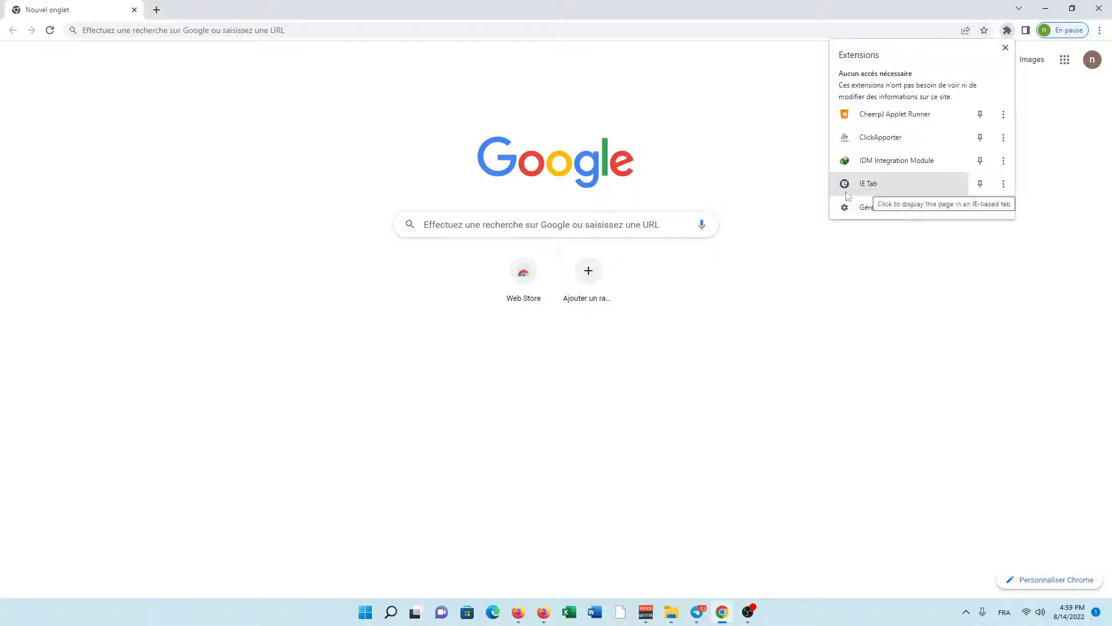
left_click(774, 213)
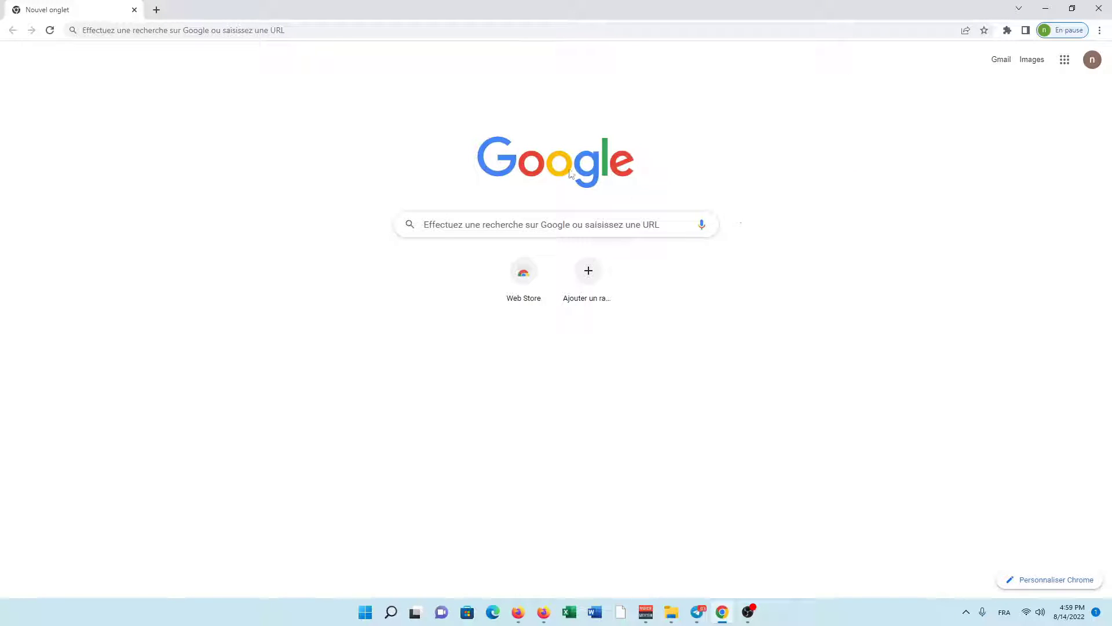
left_click(512, 223)
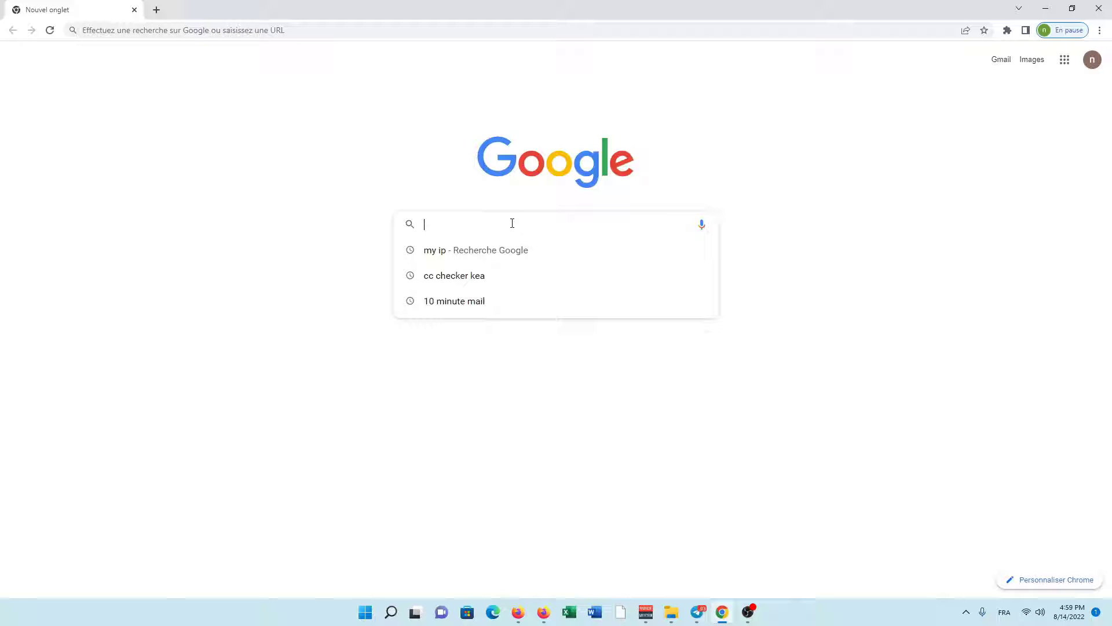
type("ja")
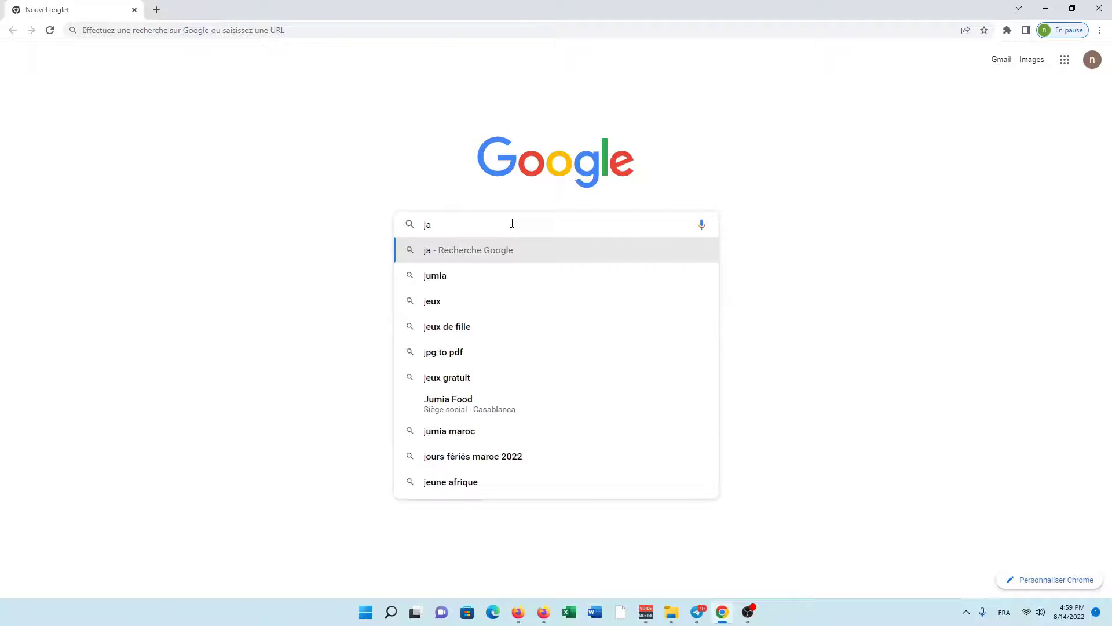
type("va tes")
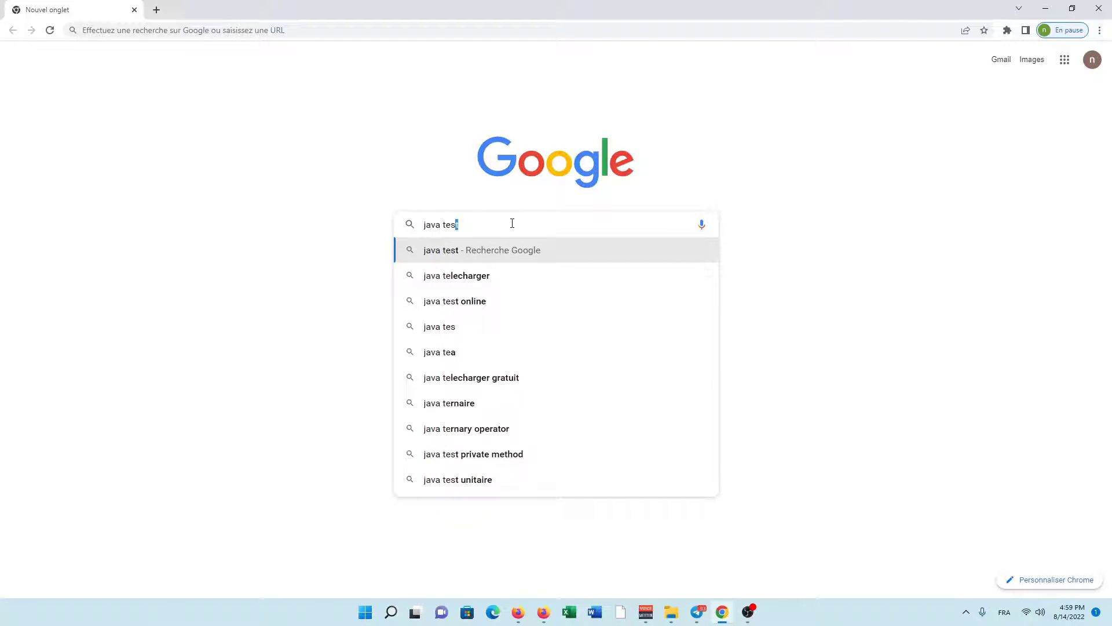
type("t ")
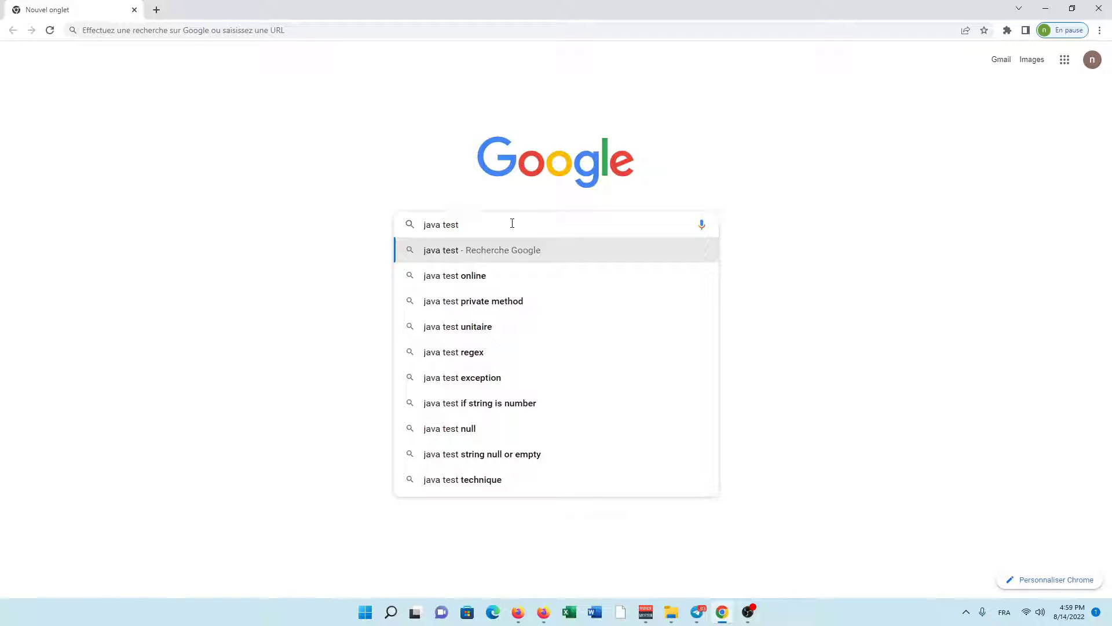
type("page")
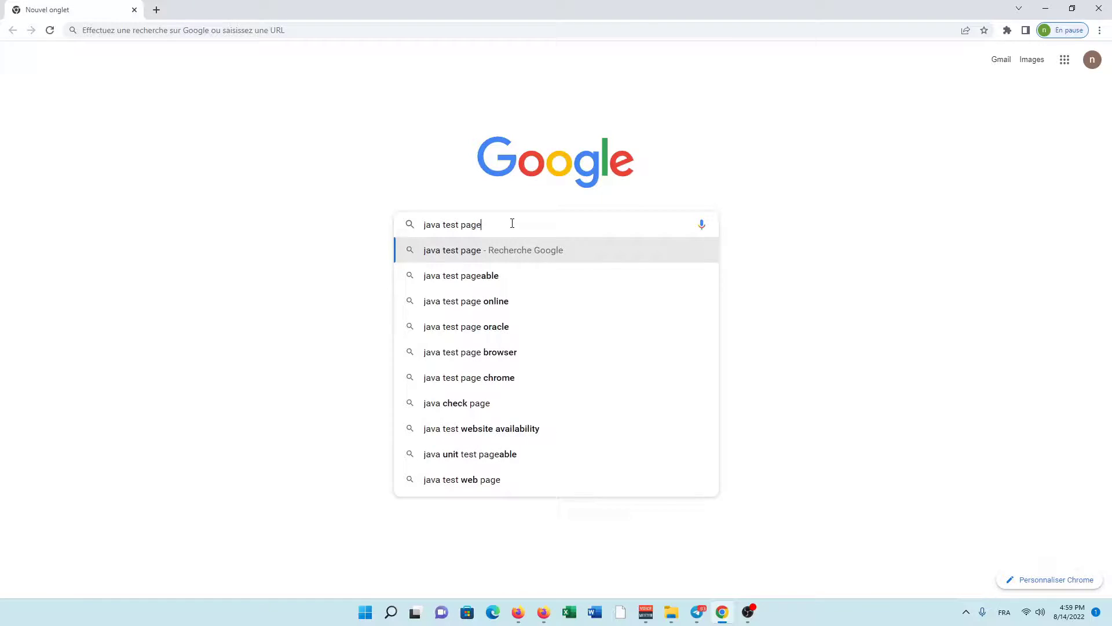
key("Return")
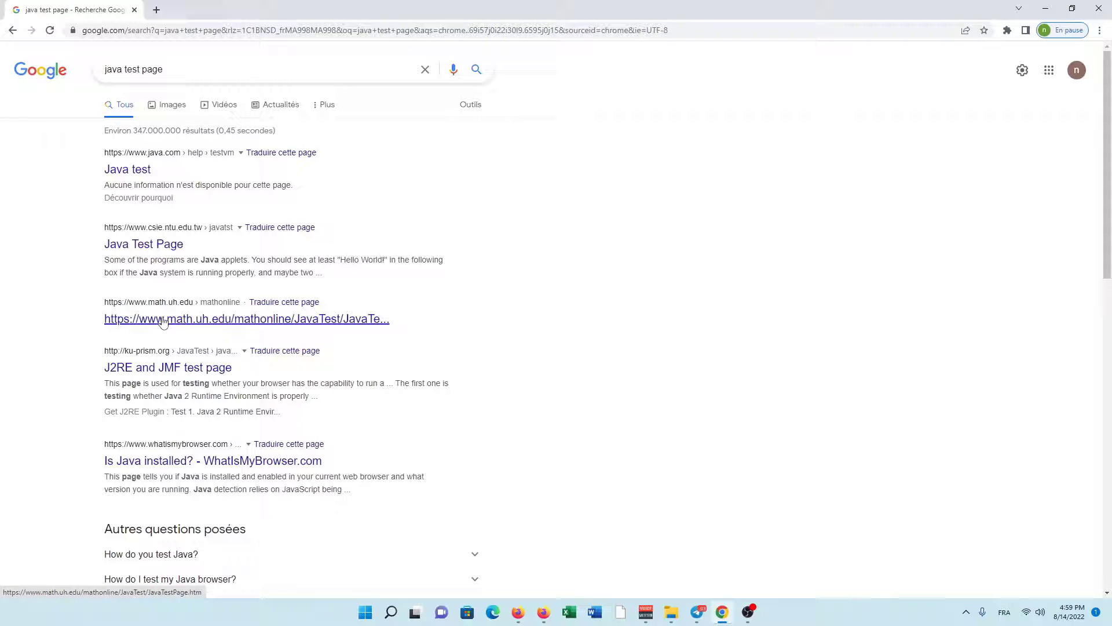
Open the csie.ntu.edu.tw 'Java Test Page' search result.
left_click(155, 249)
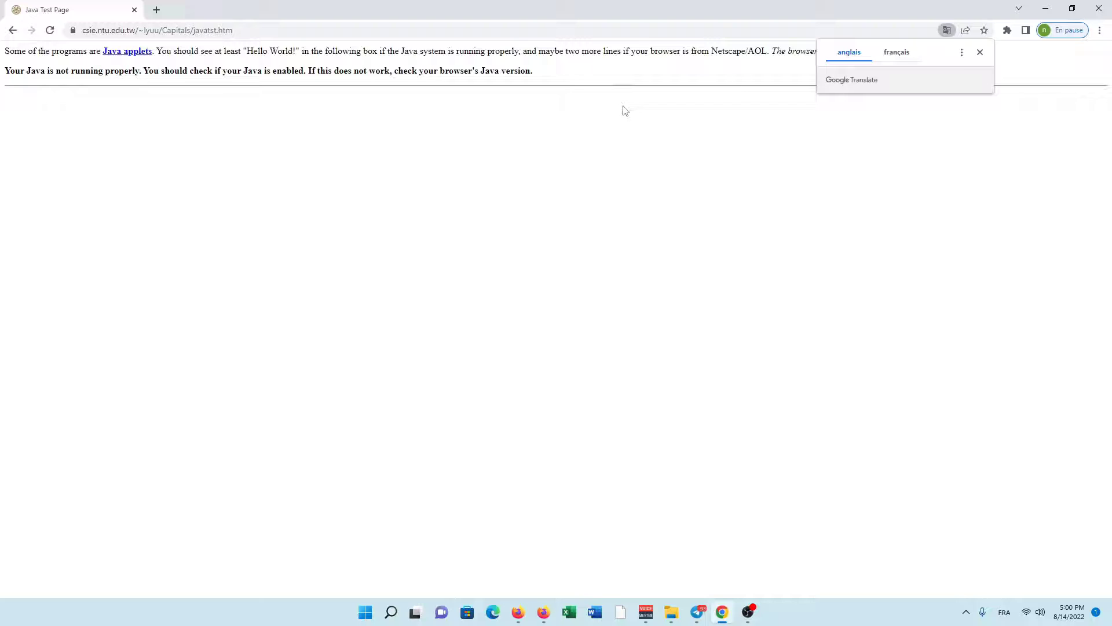
Reload the Java Test Page through IE Tab, then add a new Google tab.
left_click(1007, 30)
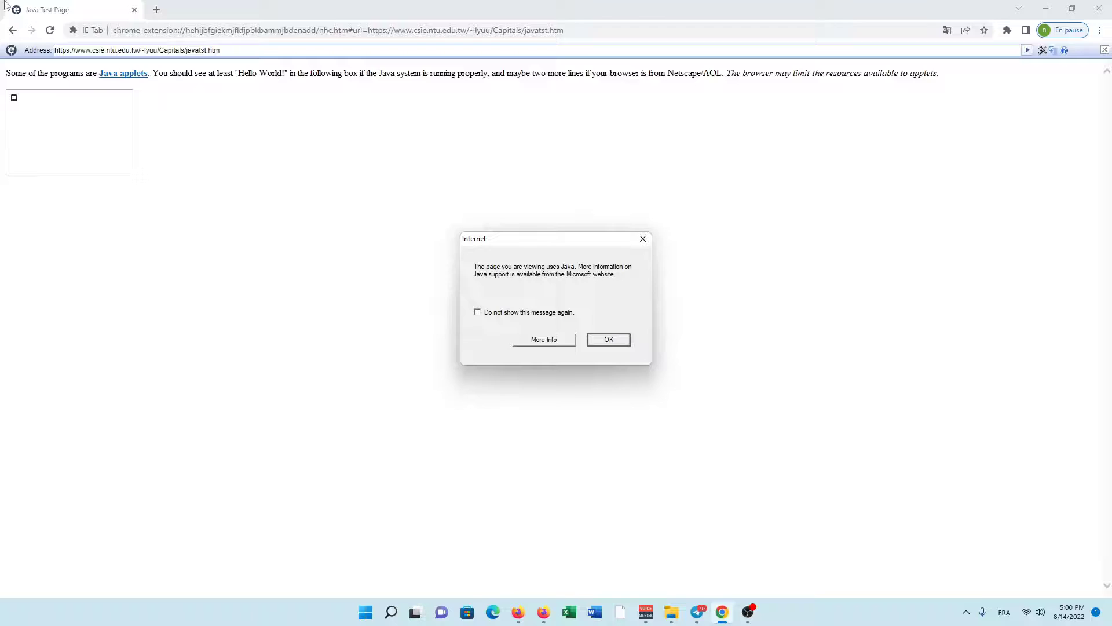
left_click(156, 10)
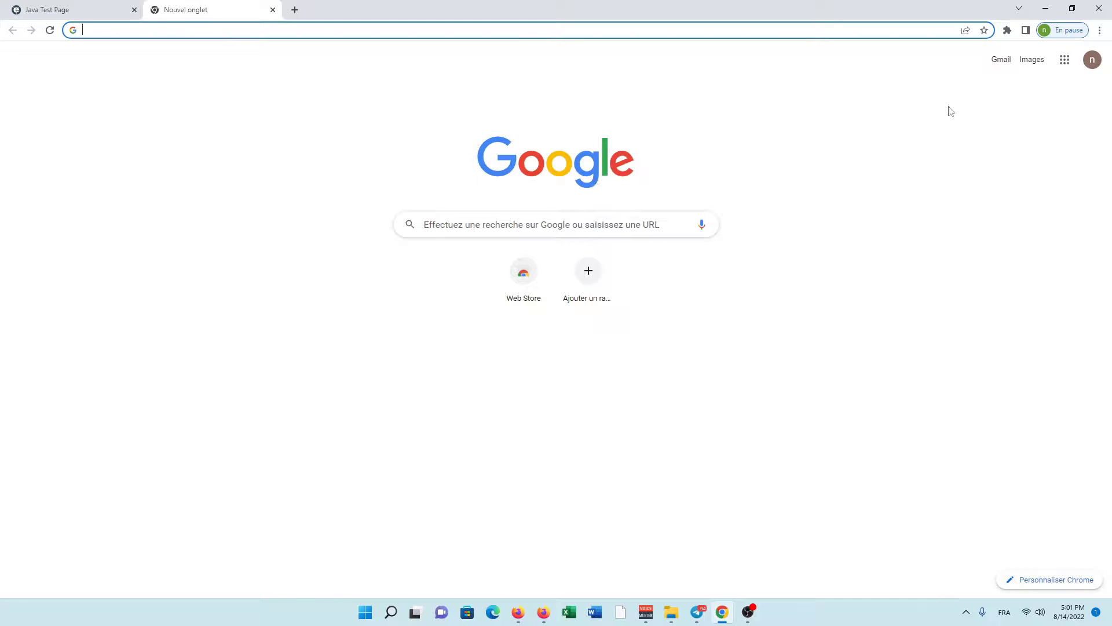
Close the IE Tab page and reopen the Java Test Page via the 'java test page' suggestion.
left_click(1008, 30)
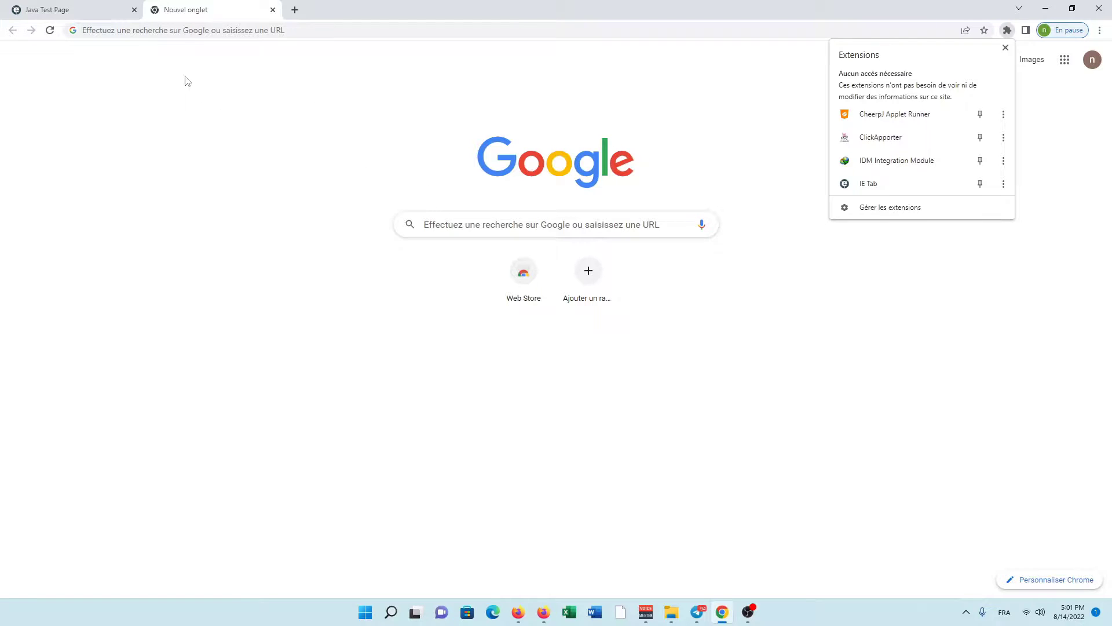
left_click(88, 11)
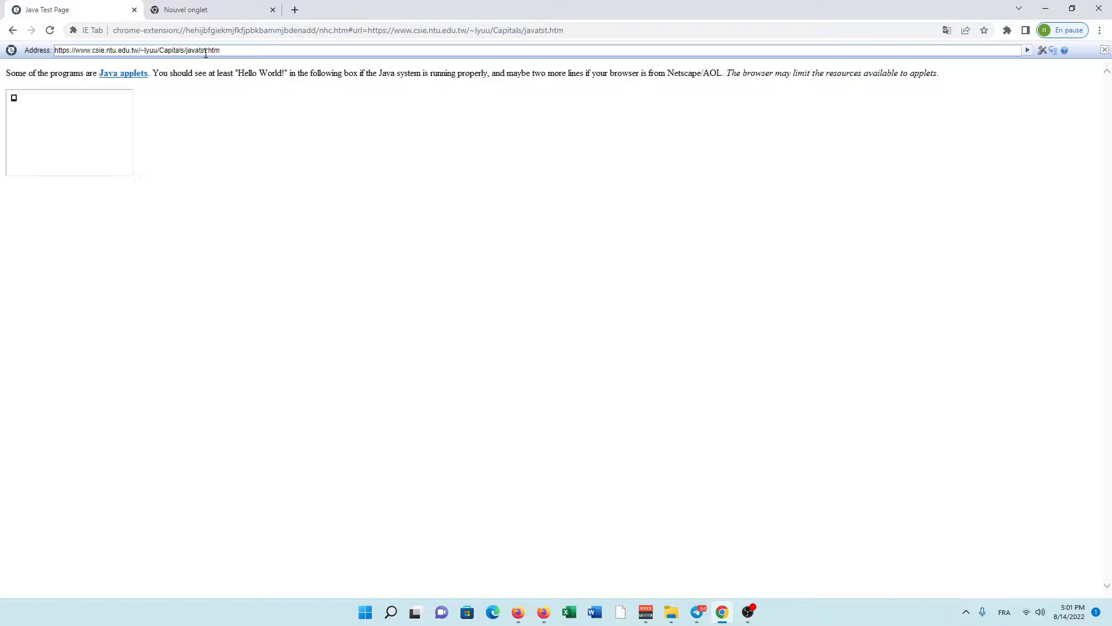
left_click(185, 9)
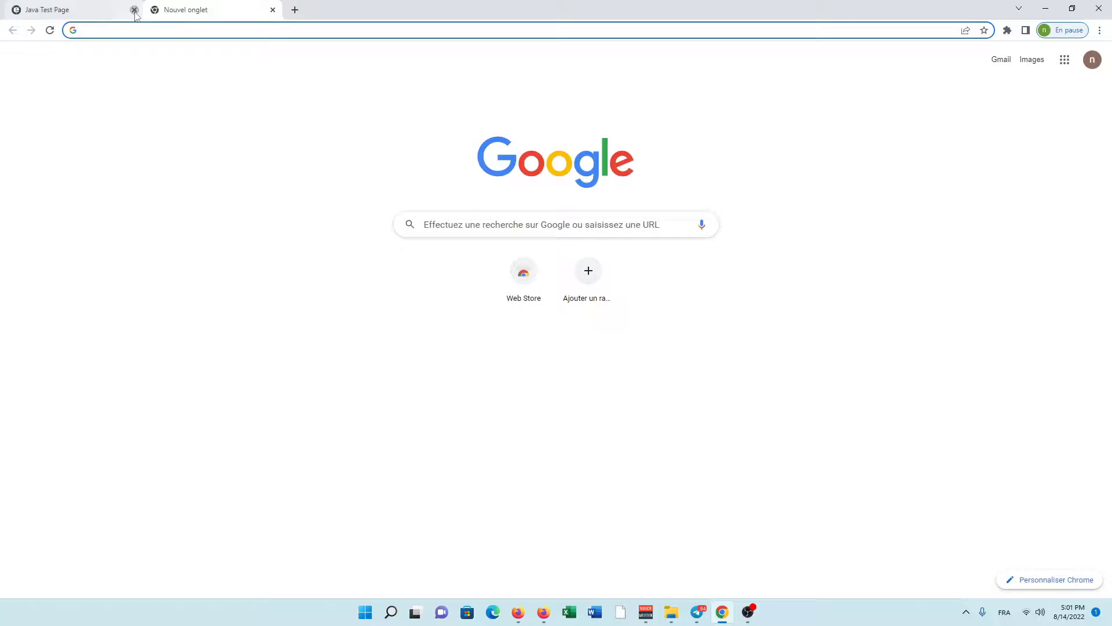
left_click(135, 10)
left_click(462, 225)
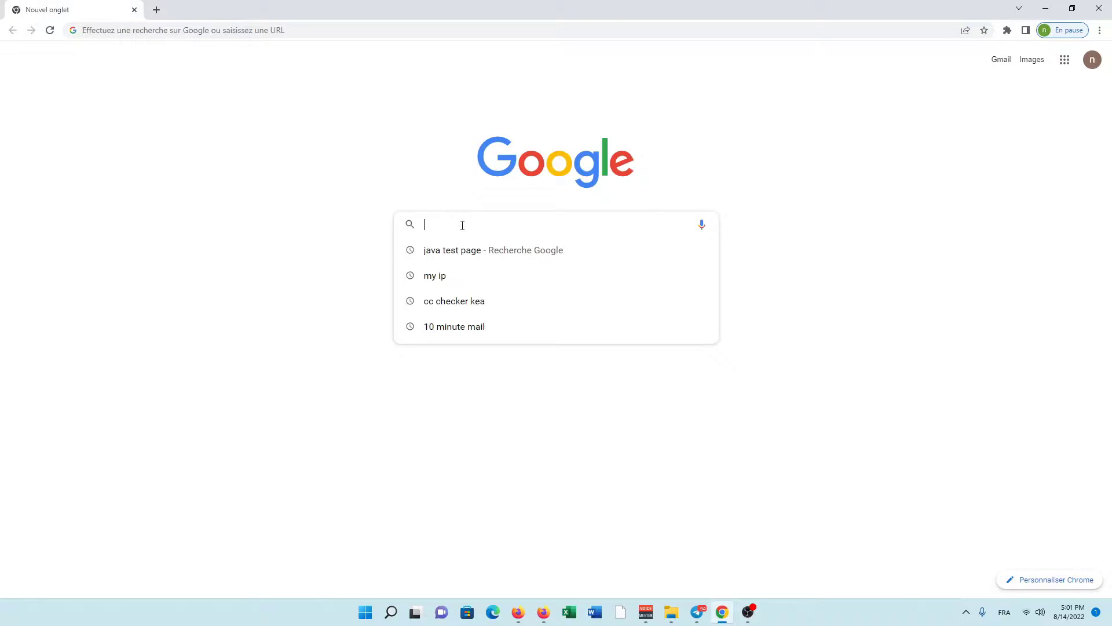
left_click(412, 250)
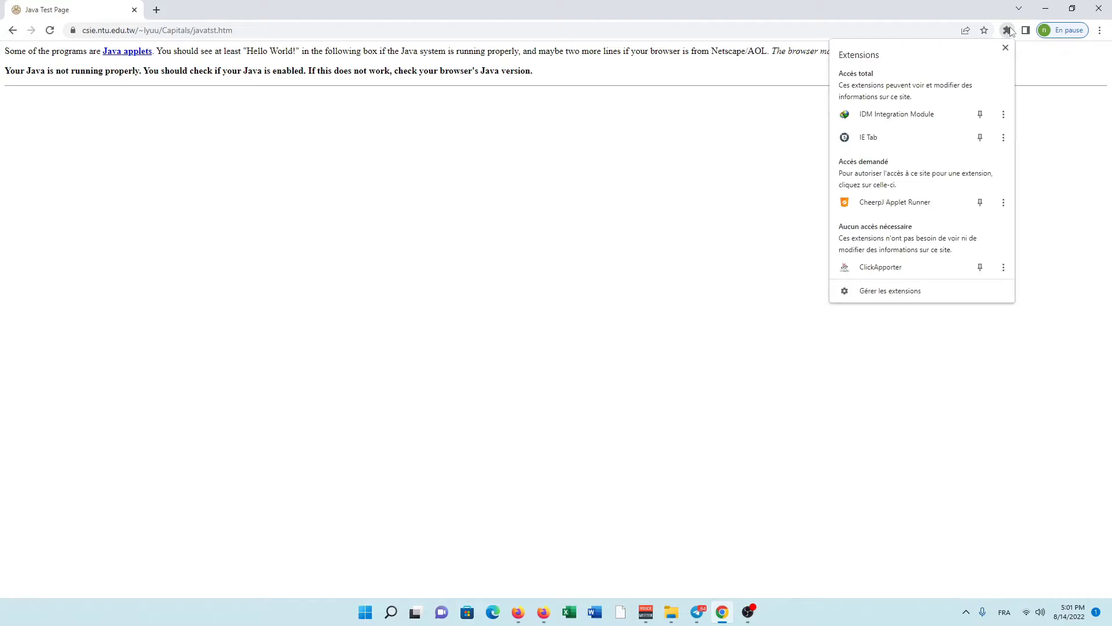
Run the Java Test Page applet with the CheerpJ Applet Runner extension.
left_click(879, 208)
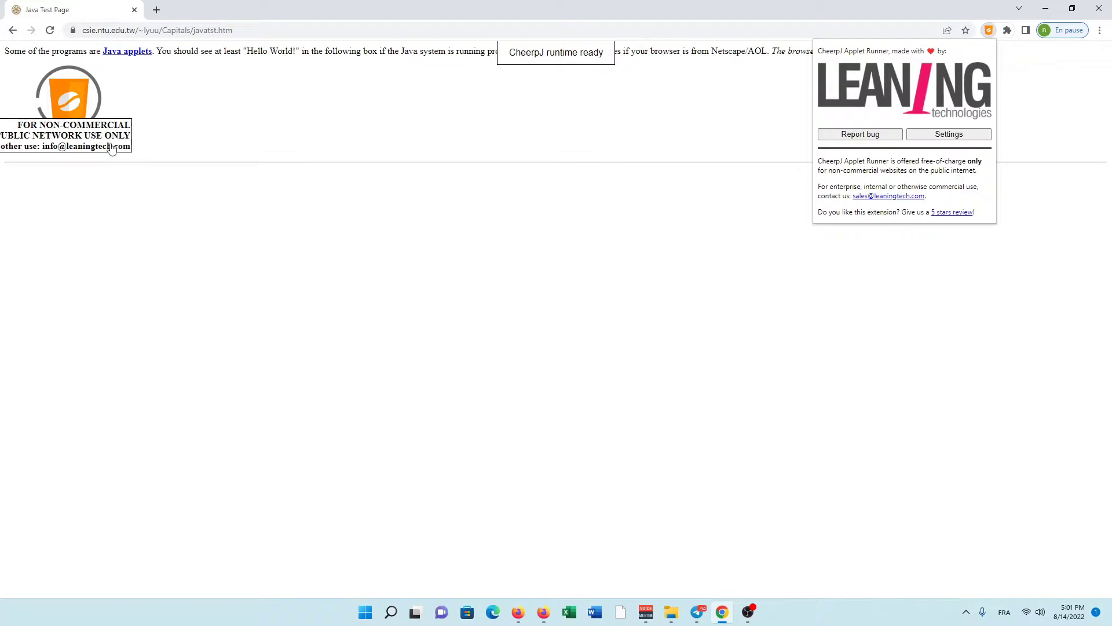